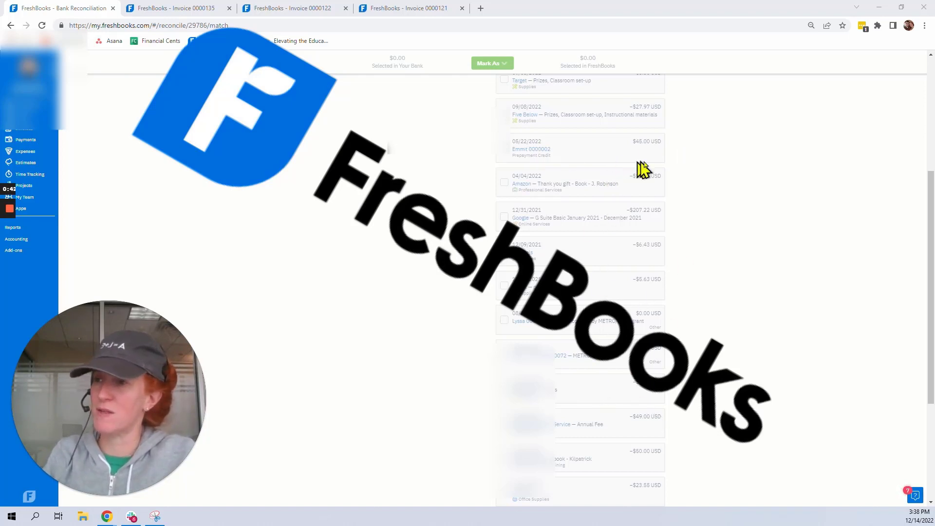
- Zoom in the FreshBooks page with Ctrl+Plus for easier reading
{"action": "left_click", "coordinate": [663, 148]}
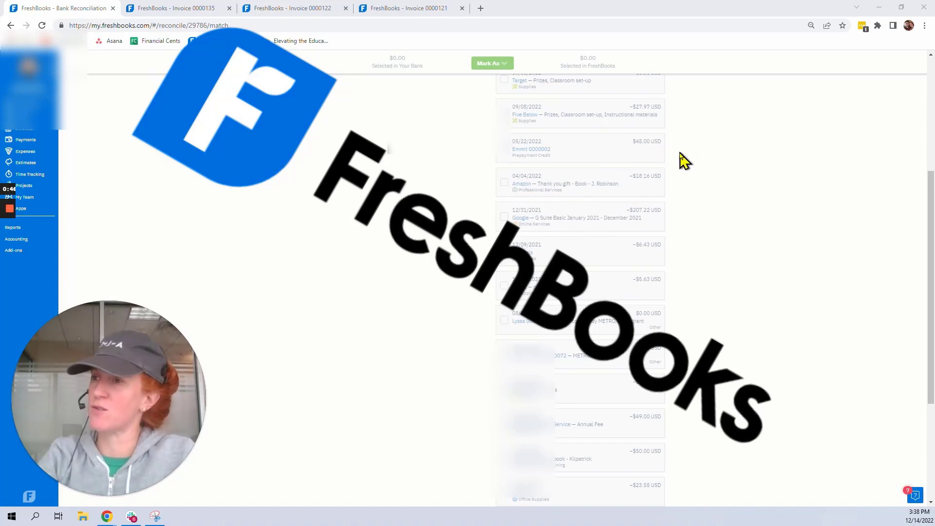
{"action": "key", "text": "ctrl+plus"}
{"action": "key", "text": "ctrl+plus"}
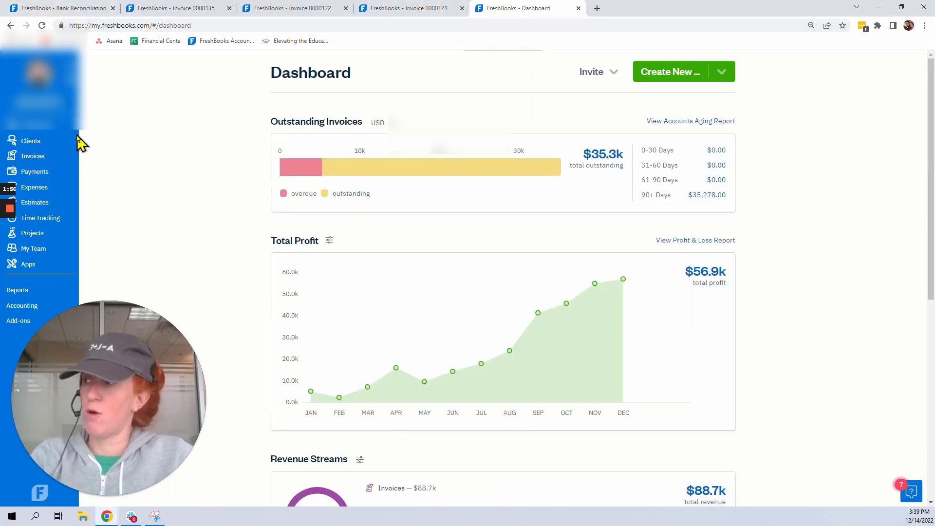
- Create a new credit set to type Credit Note for $45 Tuition, and save it
{"action": "left_click", "coordinate": [71, 137]}
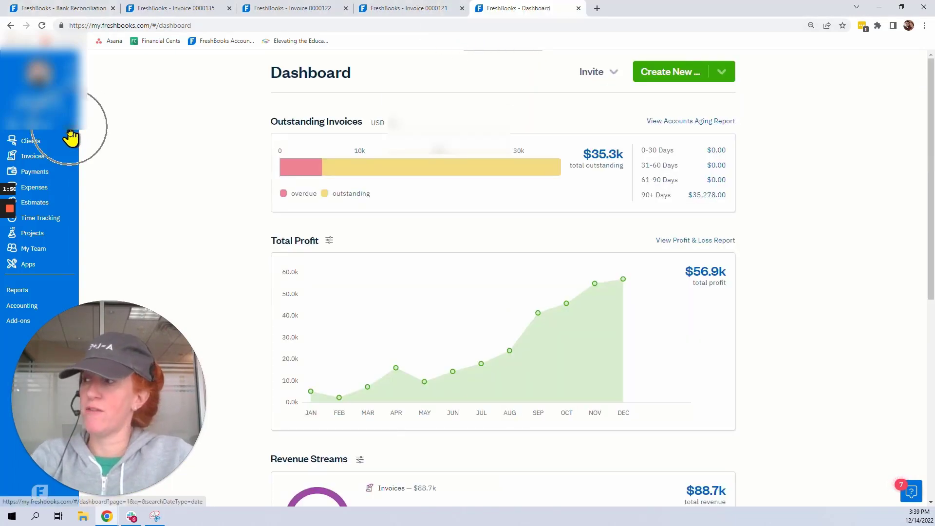
{"action": "left_click", "coordinate": [727, 73]}
{"action": "left_click", "coordinate": [685, 233]}
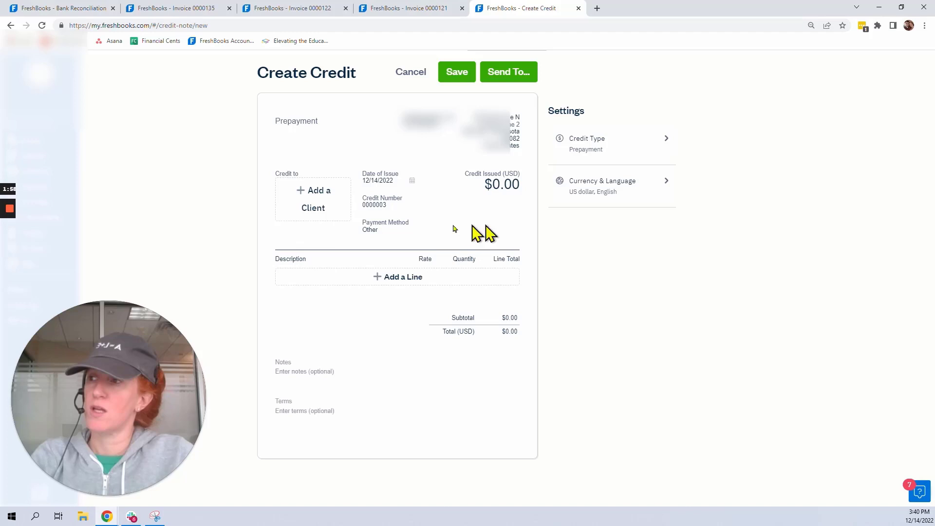
{"action": "left_click", "coordinate": [653, 150]}
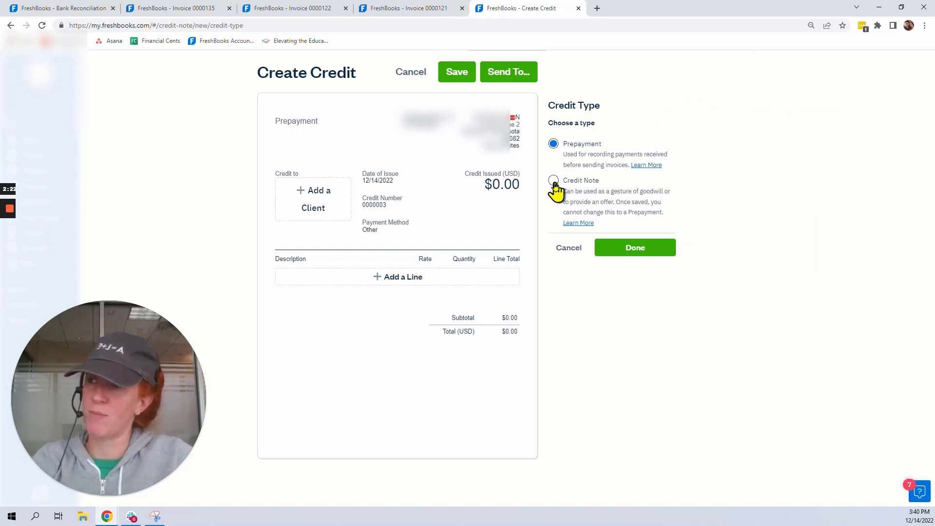
{"action": "left_click", "coordinate": [554, 181]}
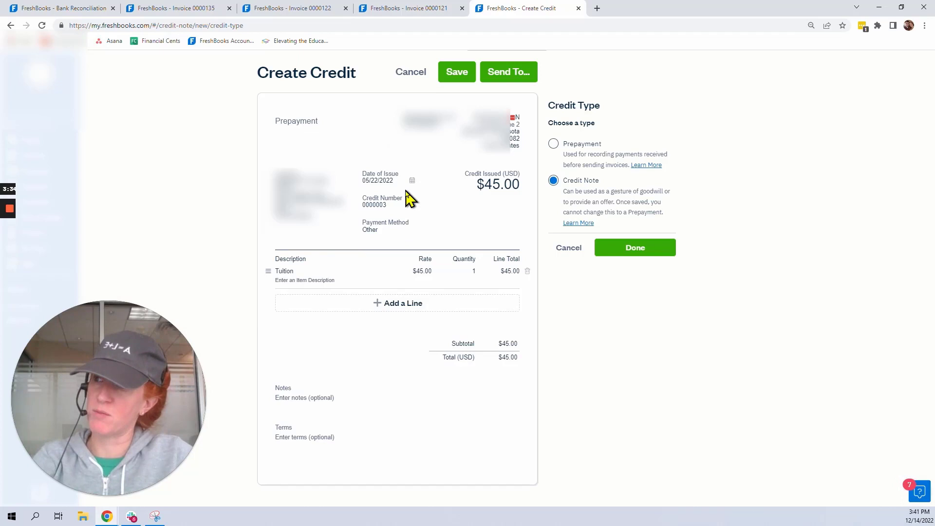
{"action": "left_click", "coordinate": [636, 251]}
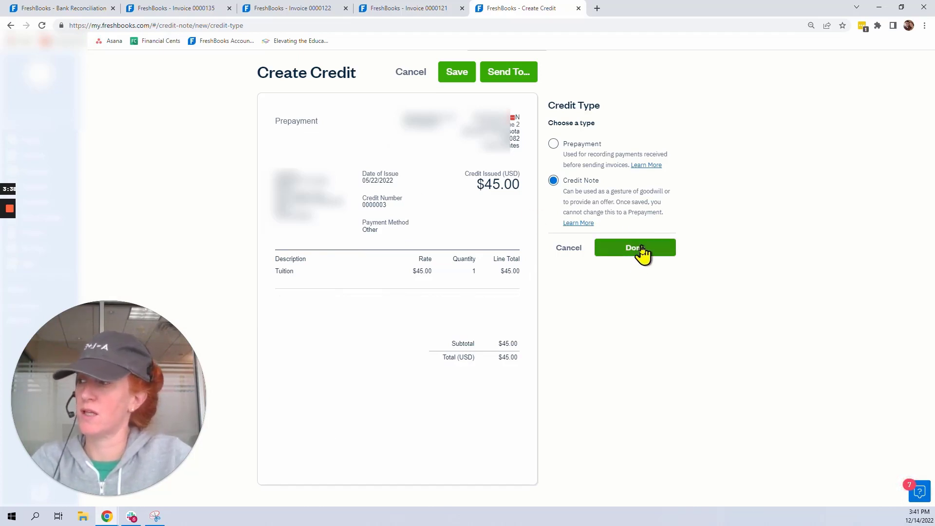
{"action": "left_click", "coordinate": [641, 249]}
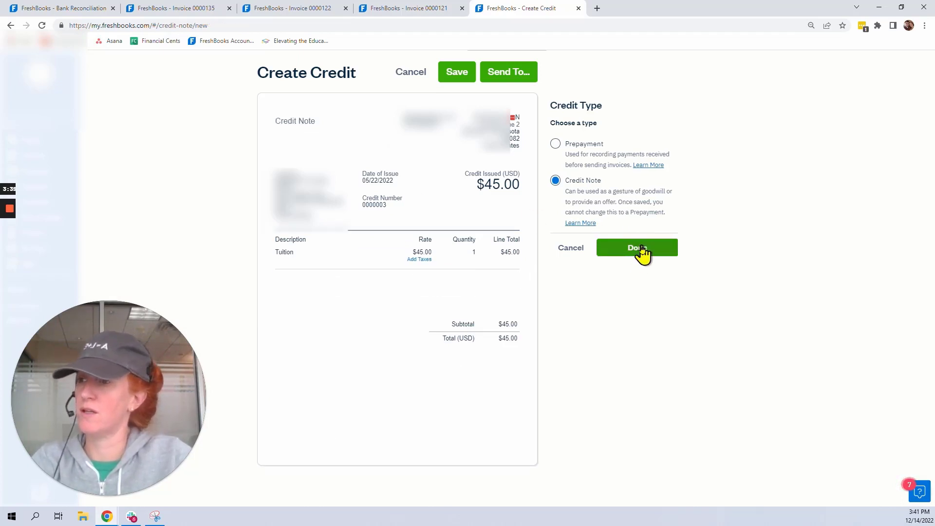
{"action": "left_click", "coordinate": [458, 74]}
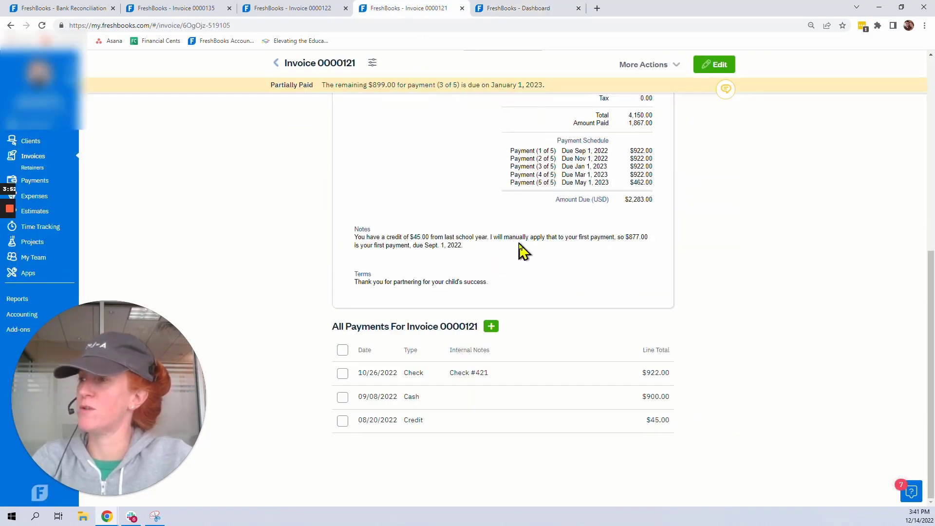
- Delete the 08/20/2022 $45 credit payment from Invoice 0000121
{"action": "left_click", "coordinate": [341, 425]}
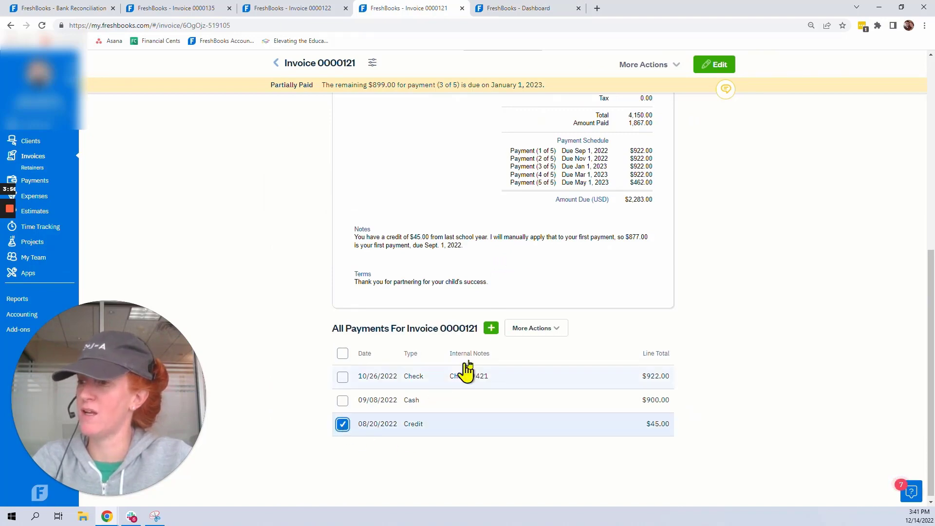
{"action": "left_click", "coordinate": [548, 331]}
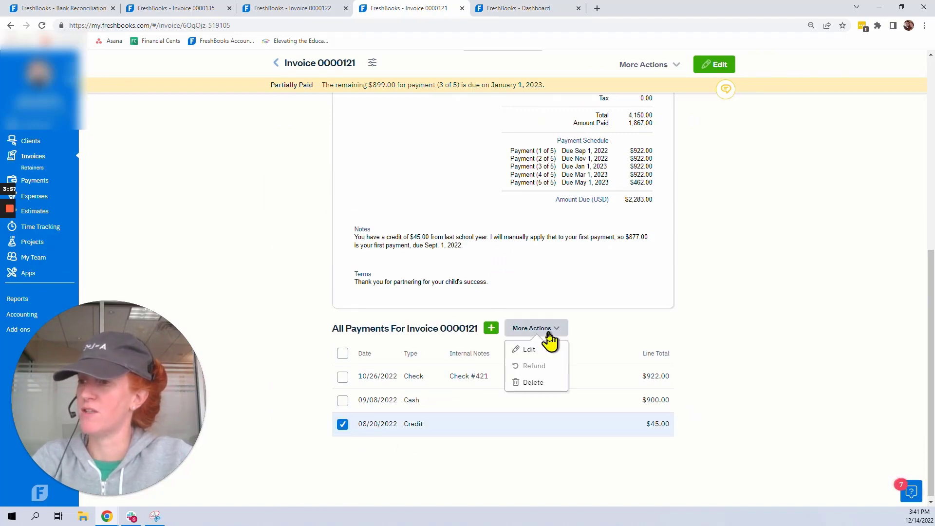
{"action": "left_click", "coordinate": [534, 382]}
{"action": "left_click", "coordinate": [554, 271]}
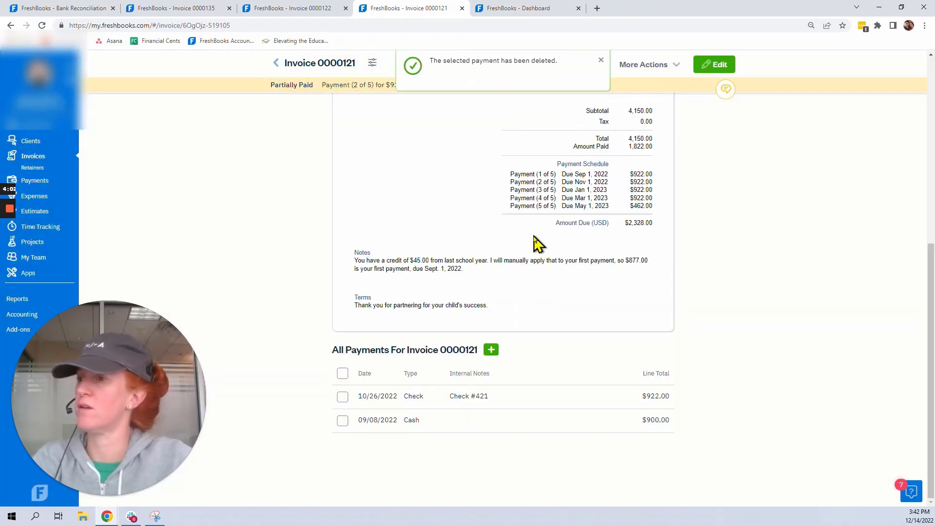
- Delete the first of the client's two $45 credits from their Credits list
{"action": "left_click", "coordinate": [512, 8]}
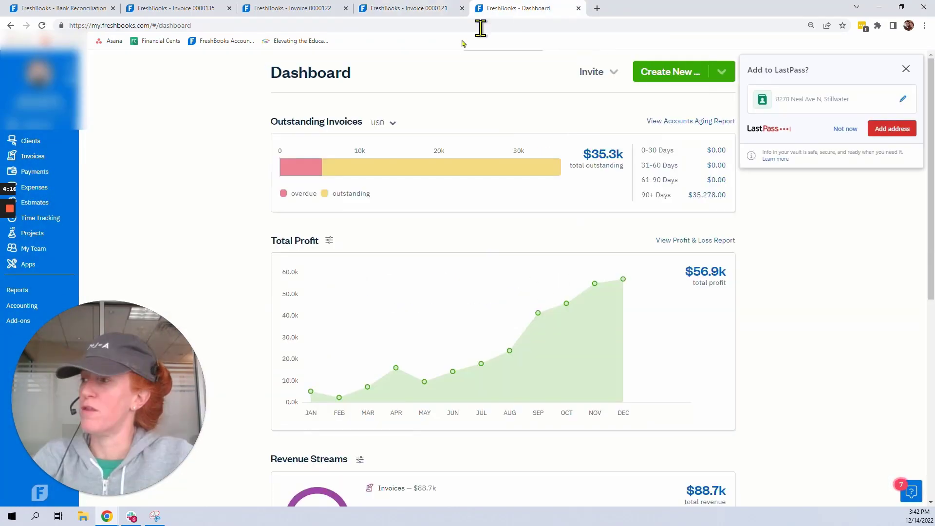
{"action": "left_click", "coordinate": [34, 146]}
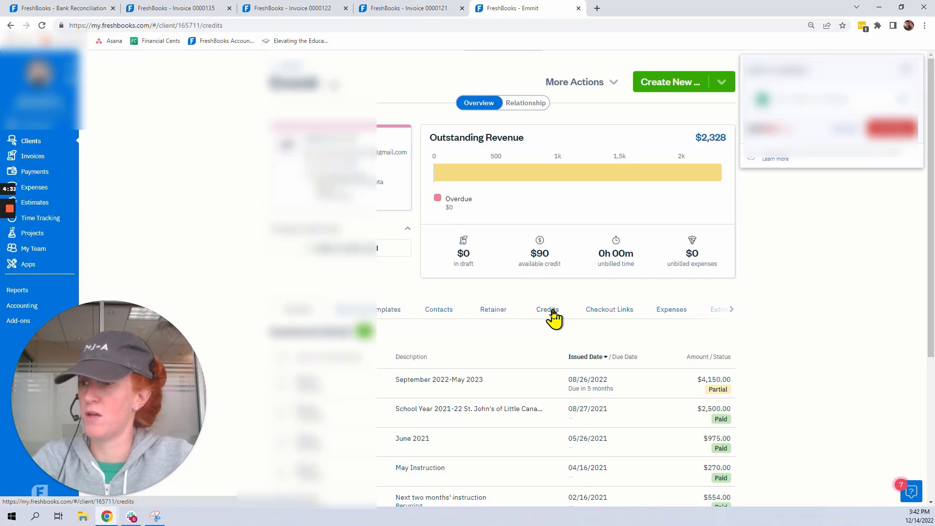
{"action": "left_click", "coordinate": [553, 312]}
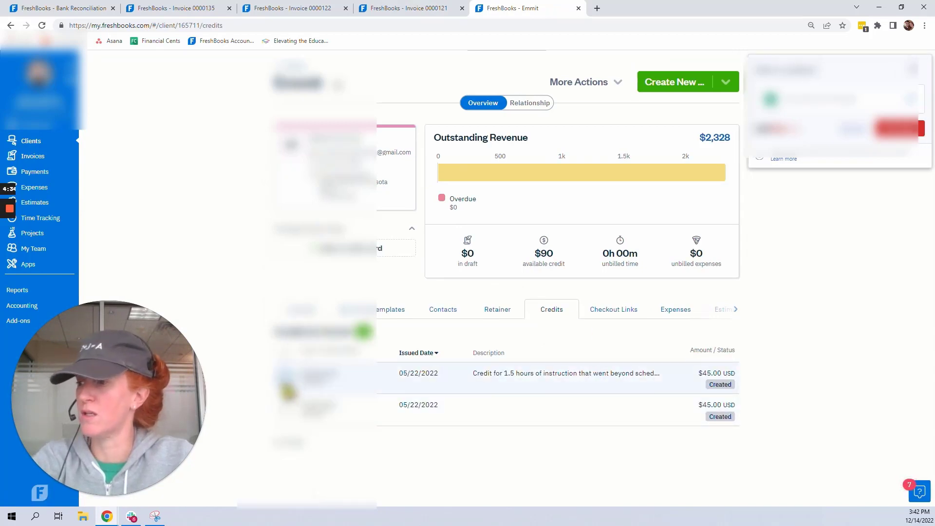
{"action": "left_click", "coordinate": [286, 383]}
{"action": "left_click", "coordinate": [460, 335]}
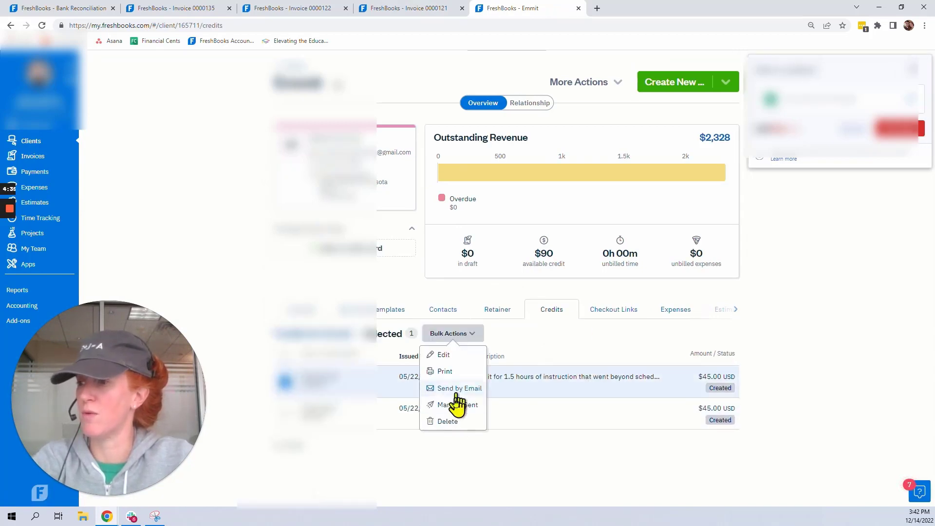
{"action": "left_click", "coordinate": [457, 426]}
{"action": "left_click", "coordinate": [515, 275]}
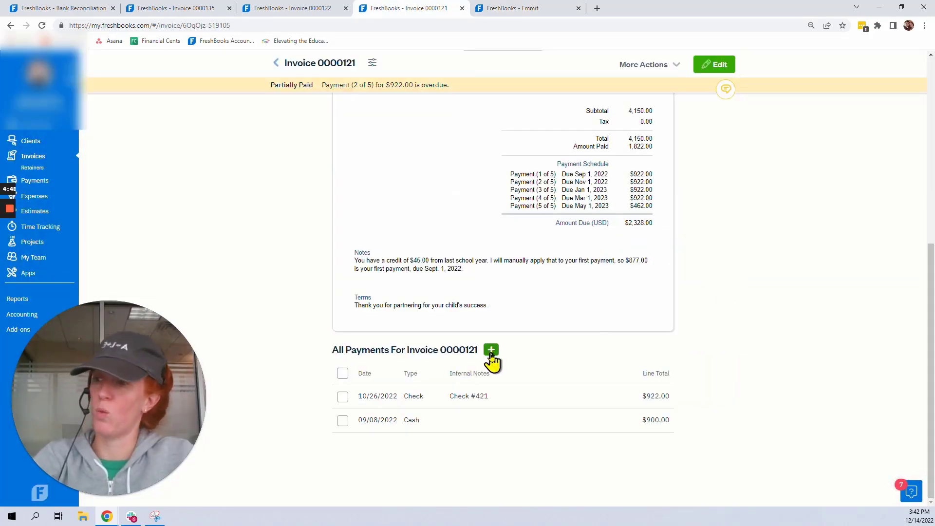
- Cancel the payment form showing a $90 credit and reload Invoice 0000121
{"action": "left_click", "coordinate": [491, 353]}
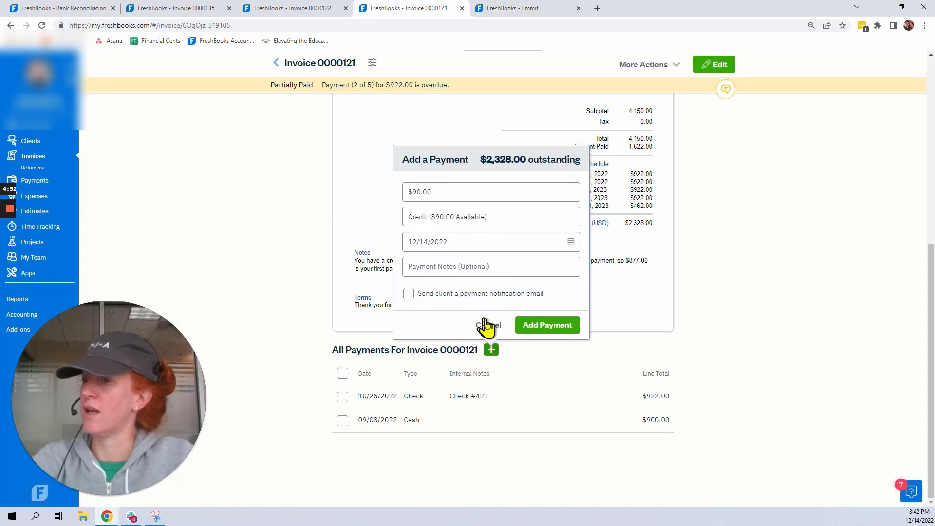
{"action": "left_click", "coordinate": [288, 255]}
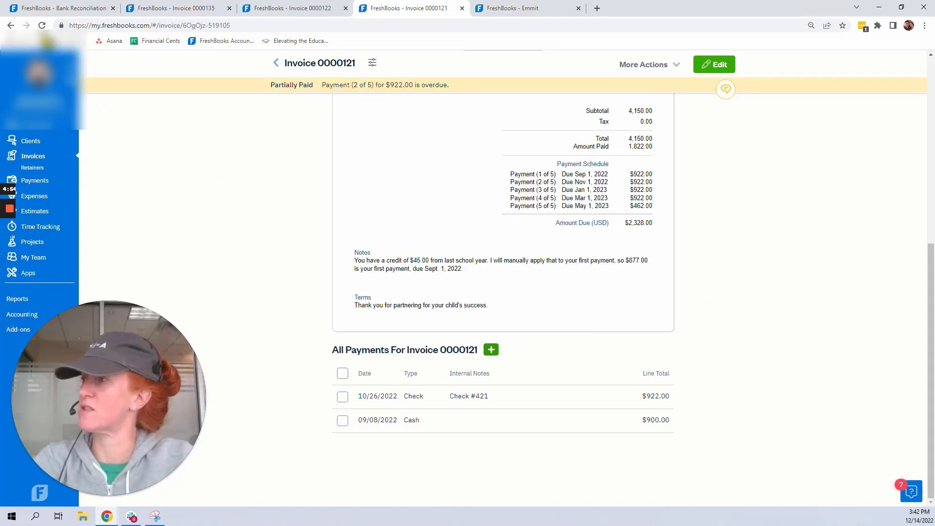
{"action": "left_click", "coordinate": [42, 25]}
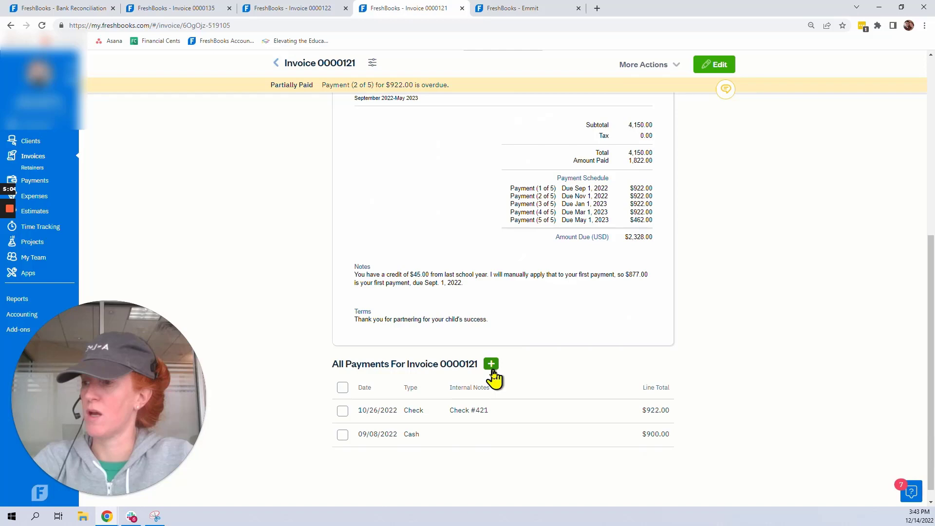
- Add the $45 credit payment dated 09/15/2022 with note 'Credit note app', then return to reconciliation
{"action": "left_click", "coordinate": [492, 369]}
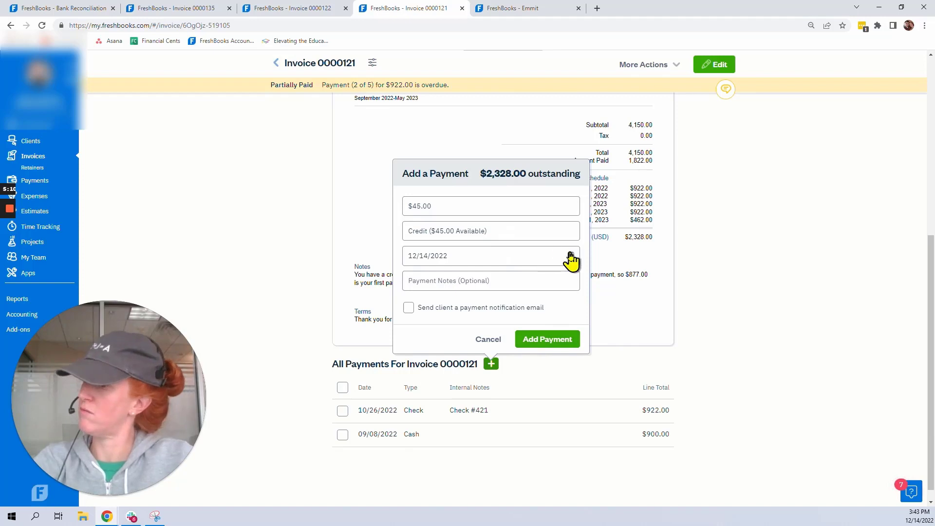
{"action": "left_click", "coordinate": [571, 256]}
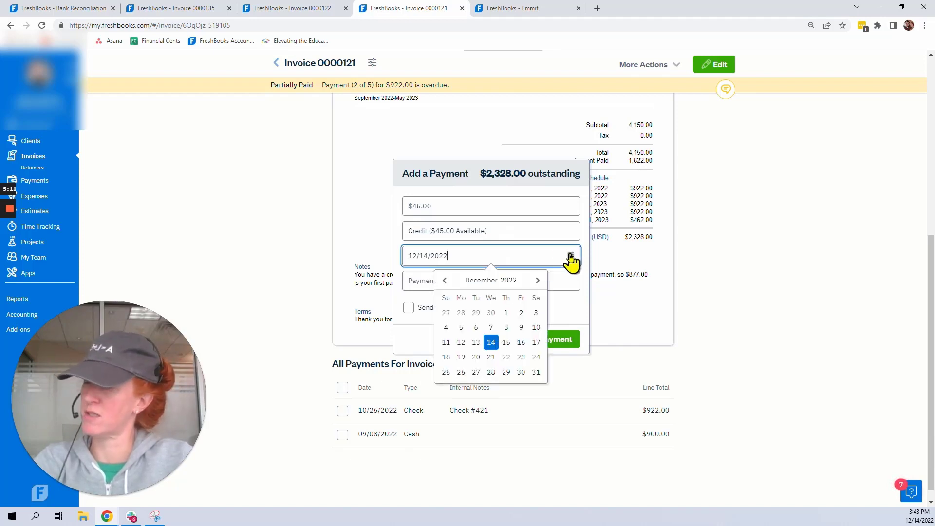
{"action": "left_click", "coordinate": [444, 280]}
{"action": "left_click", "coordinate": [444, 280]}
{"action": "left_click", "coordinate": [445, 280]}
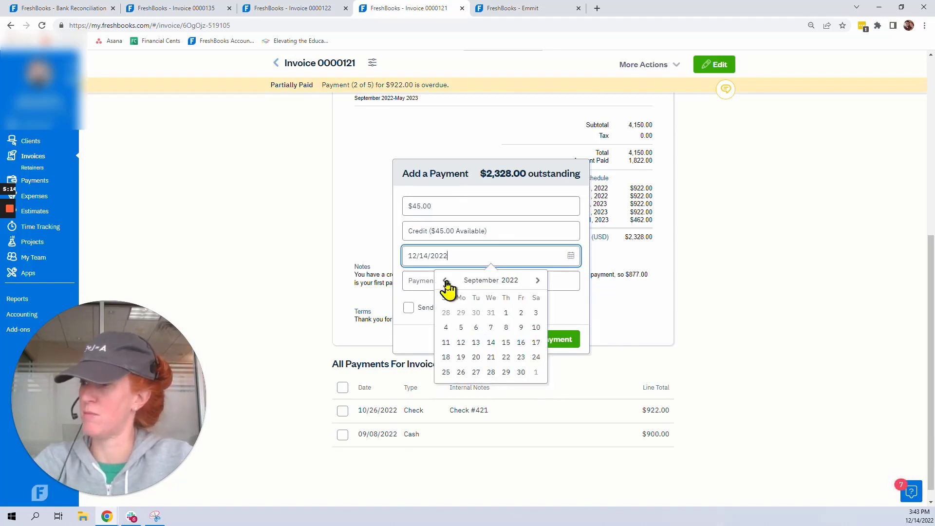
{"action": "left_click", "coordinate": [504, 343]}
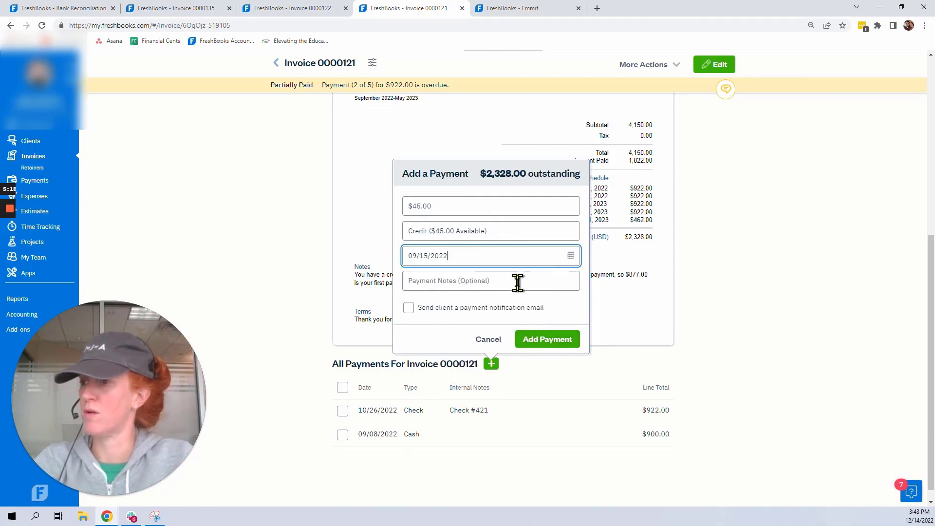
{"action": "left_click", "coordinate": [517, 283]}
{"action": "type", "text": "Credit note applied from last spring's over payment"}
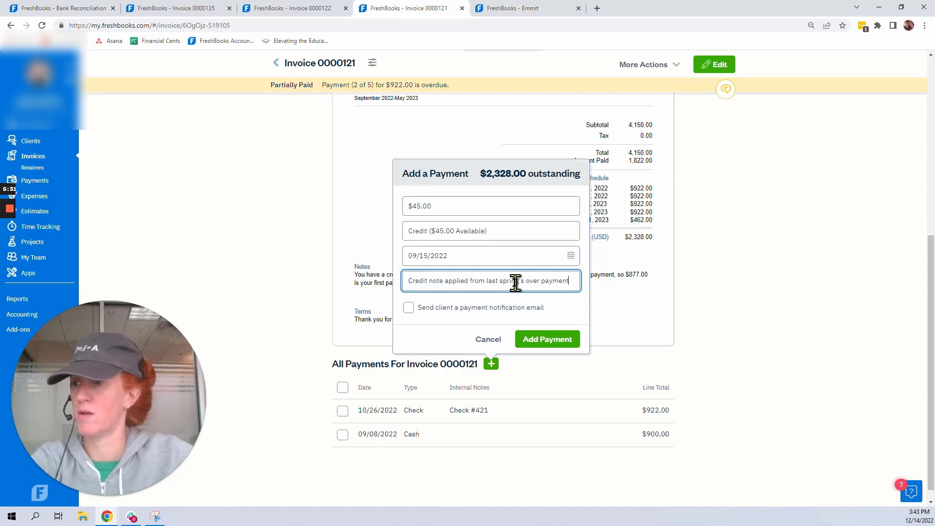
{"action": "left_click", "coordinate": [539, 343]}
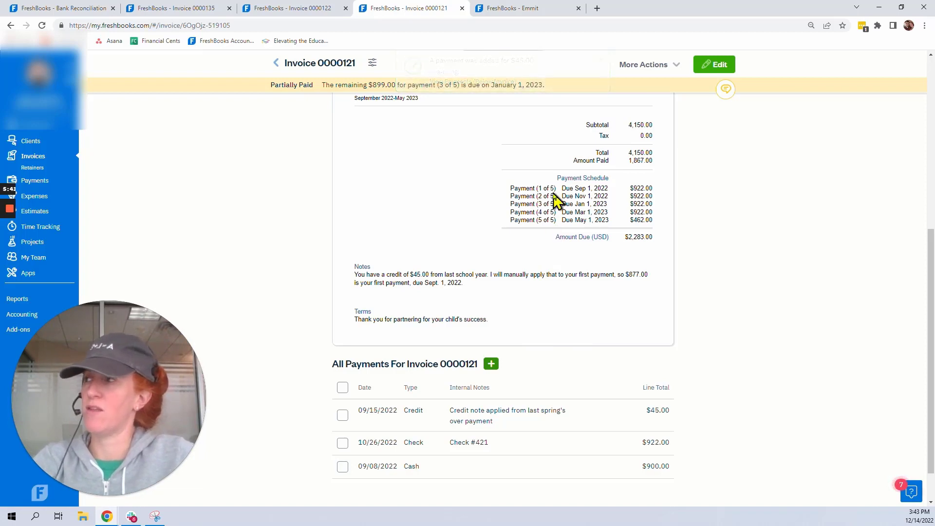
{"action": "left_click", "coordinate": [81, 9]}
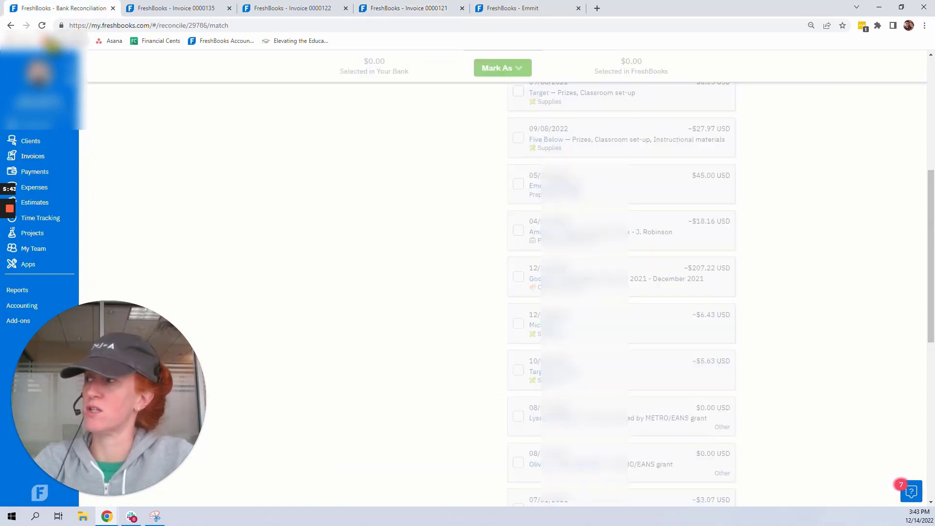
- Reload the Bank Reconciliation page
{"action": "left_click", "coordinate": [43, 25]}
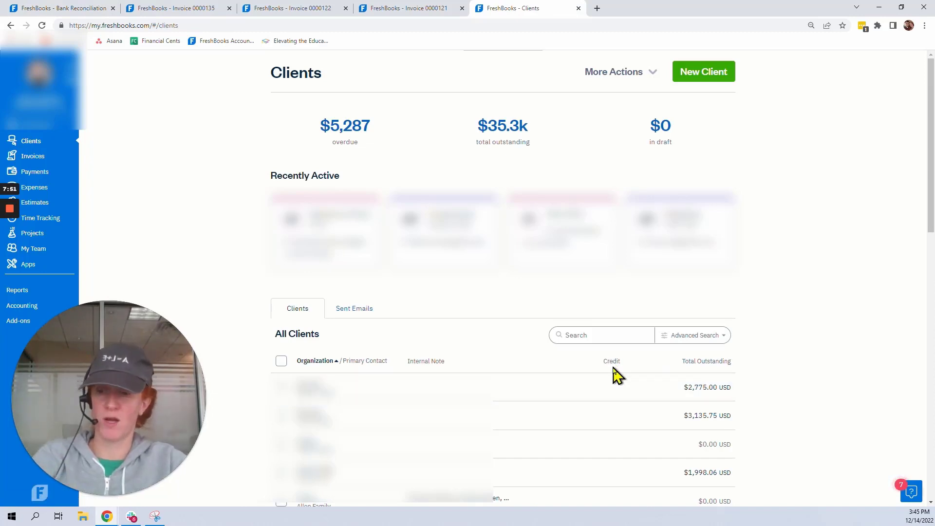
- Open the Credit Balance report from the Payments Reports section of Reports
{"action": "left_click", "coordinate": [47, 149]}
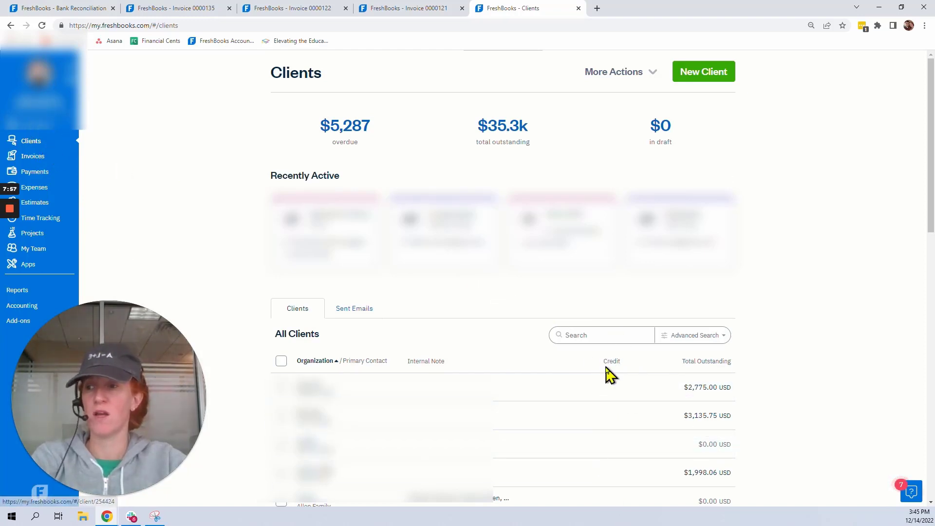
{"action": "left_click", "coordinate": [19, 291]}
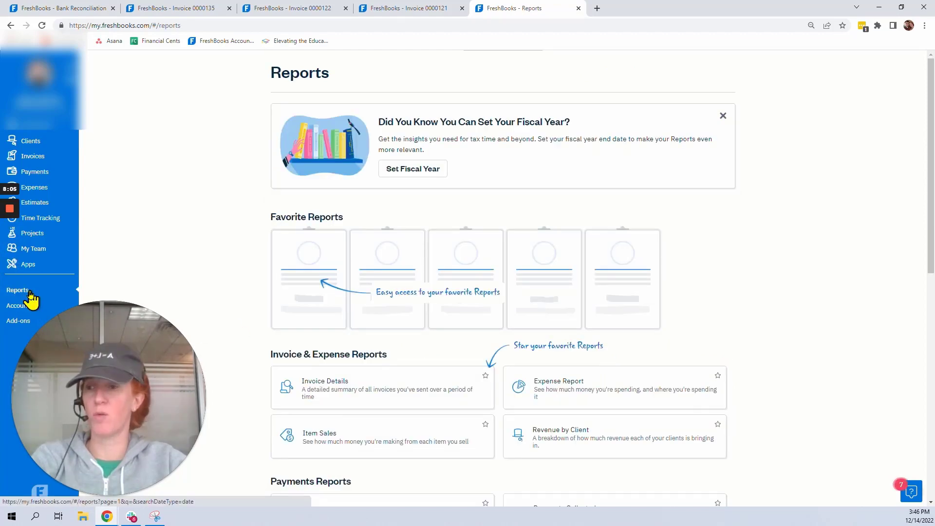
{"action": "scroll", "coordinate": [453, 331], "scroll_direction": "down", "scroll_amount": 3}
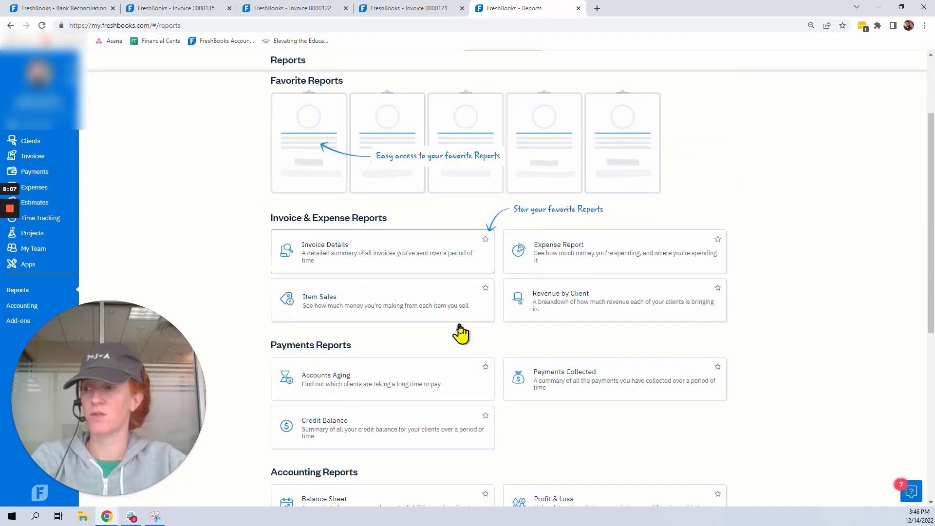
{"action": "left_click", "coordinate": [418, 439]}
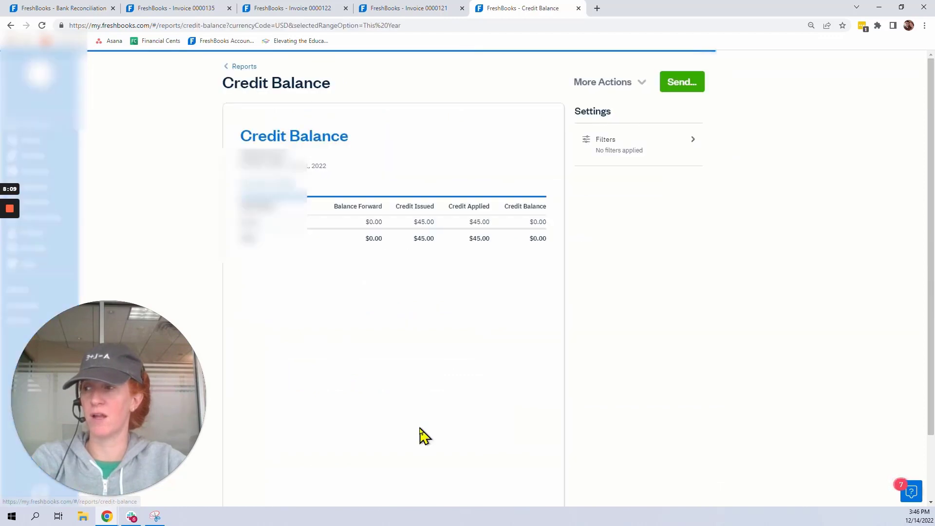